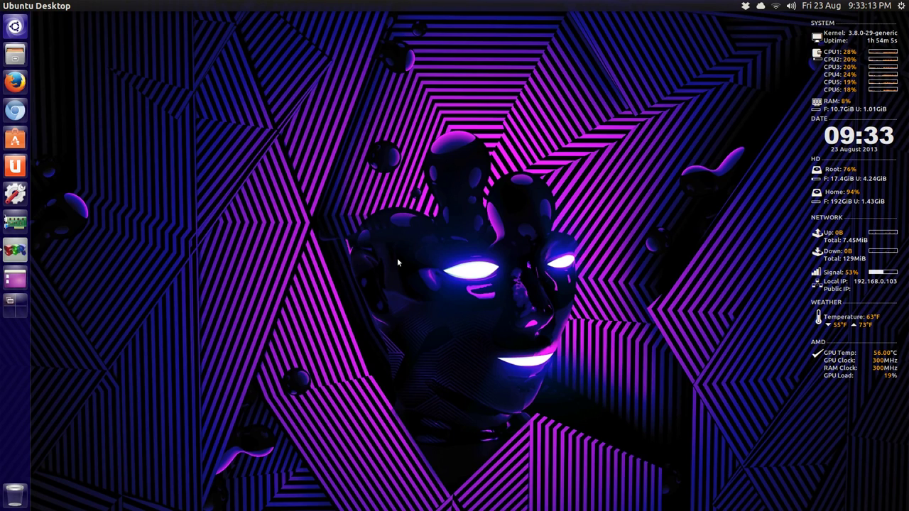
Search the software store for 'fo', look through the results, and close the store.
click(19, 139)
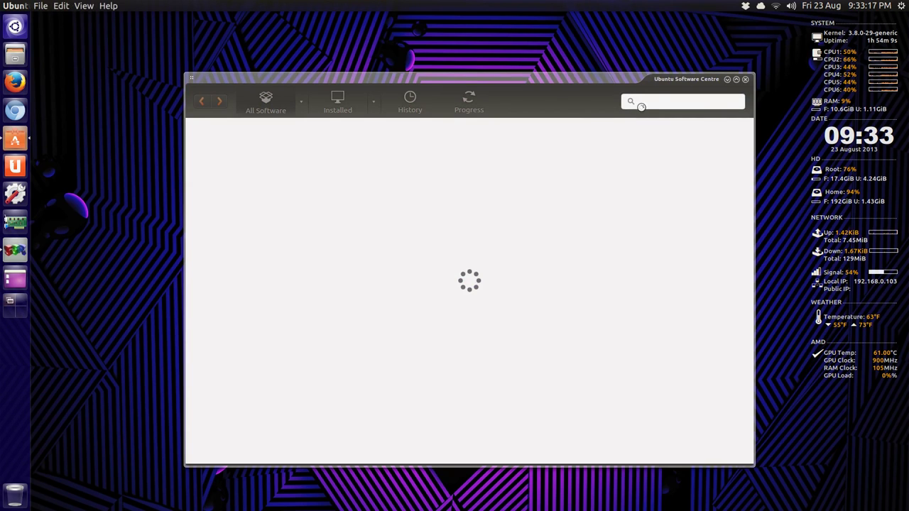
text(fo)
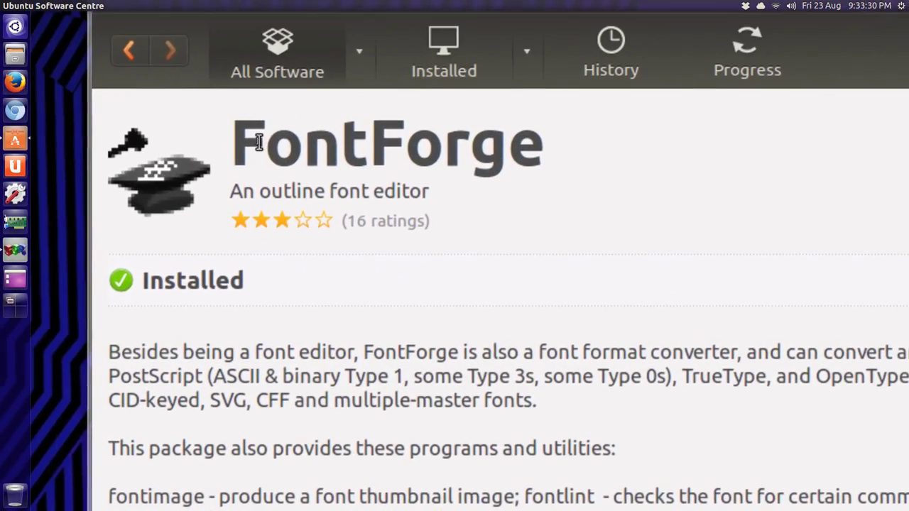
drag(273, 144, 337, 151)
click(337, 150)
scroll(338, 156, down, 5)
scroll(341, 162, up, 3)
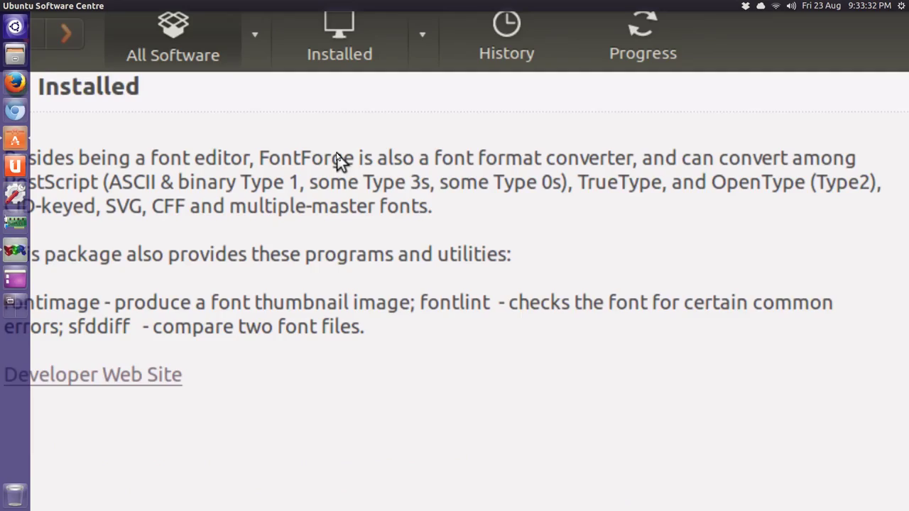
scroll(376, 434, down, 5)
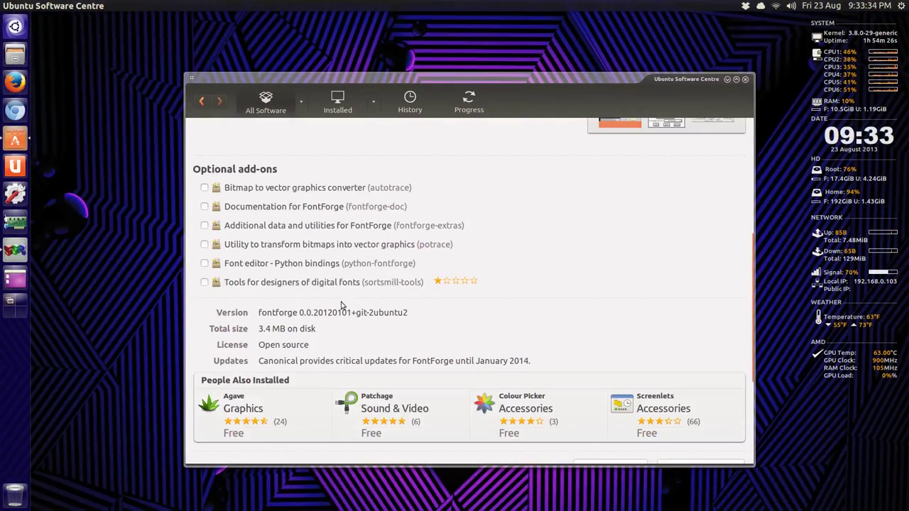
scroll(341, 306, up, 7)
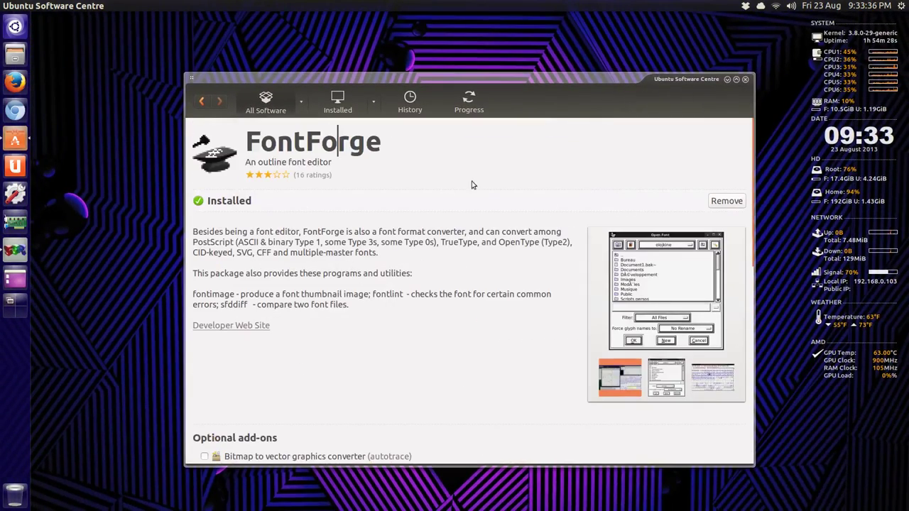
click(745, 79)
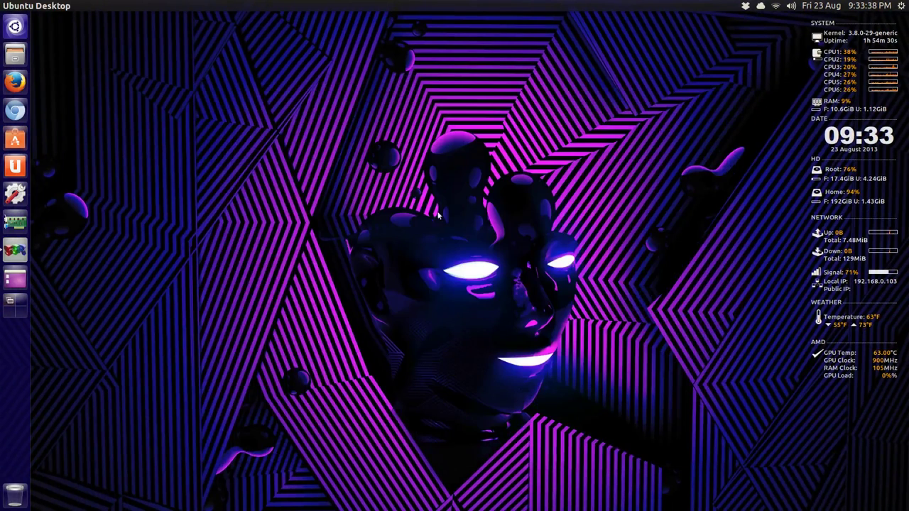
Become root with sudo -i in a new terminal, entering the account password, and launch fontforge.
key(ctrl+alt+t)
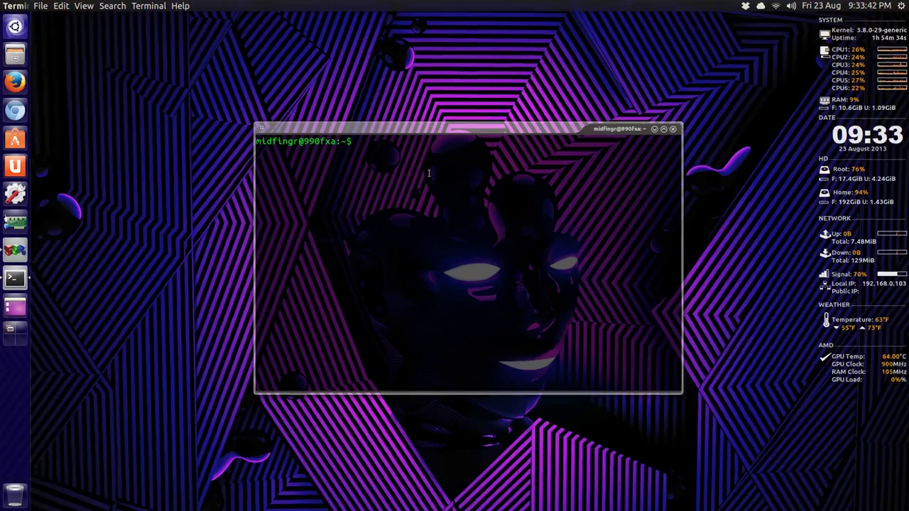
text(sudo)
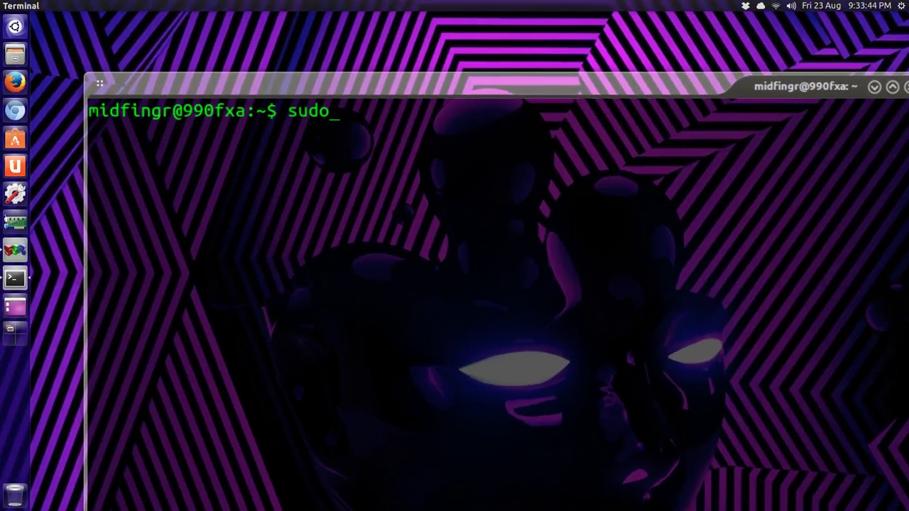
text( -i)
key(Return)
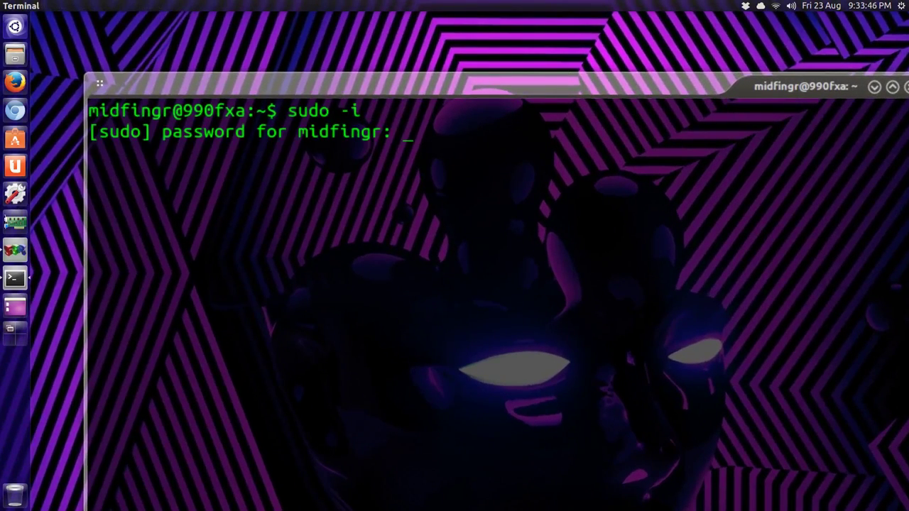
key(Return)
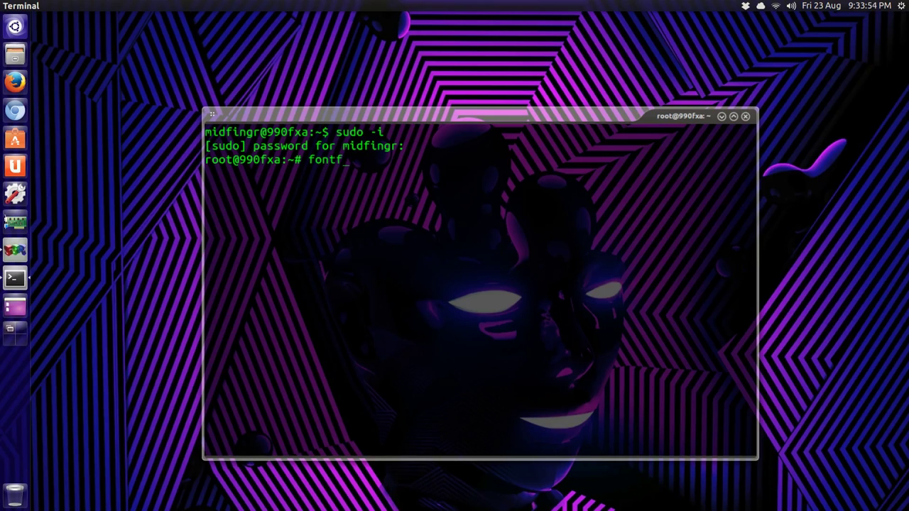
key(Return)
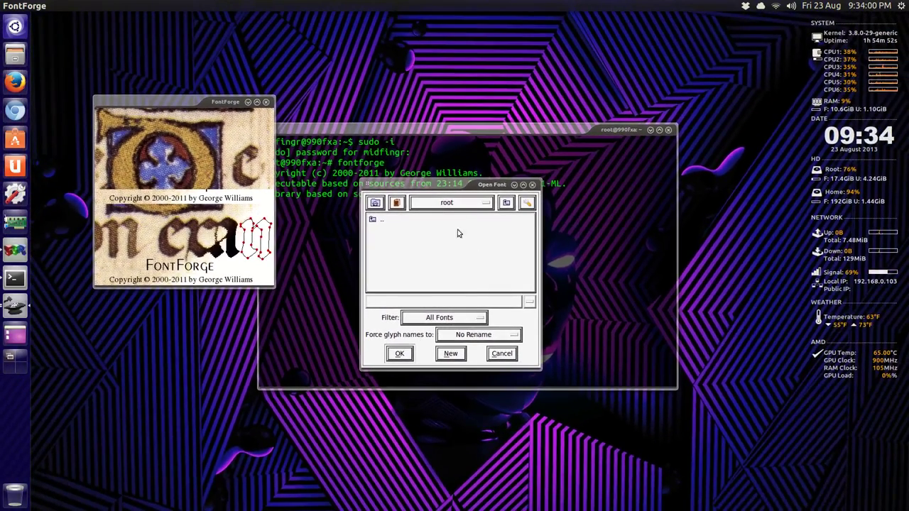
Navigate the Open Font dialog from the top-level folder into /usr/share/fonts.
double_click(382, 220)
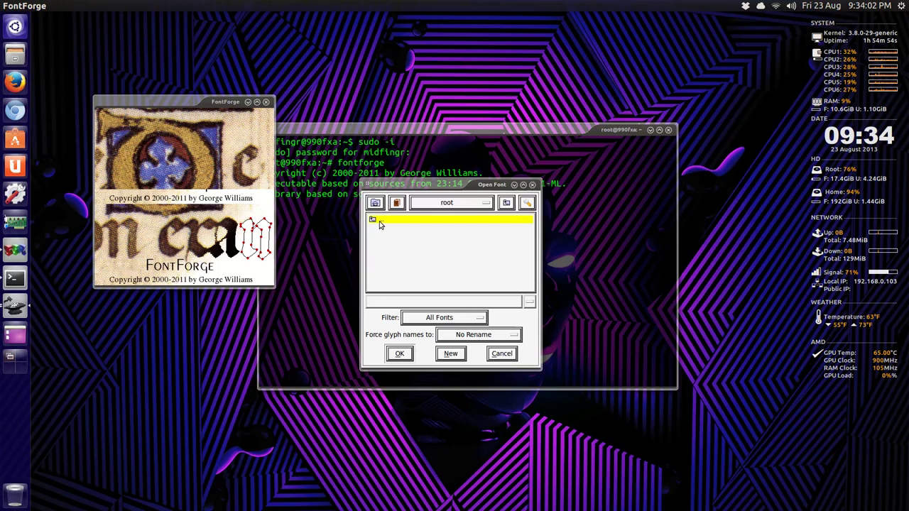
scroll(402, 256, down, 5)
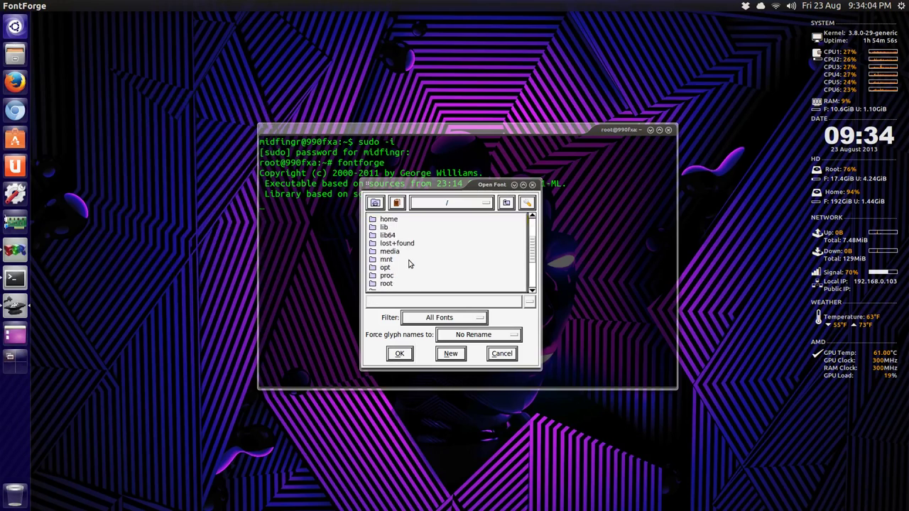
double_click(398, 277)
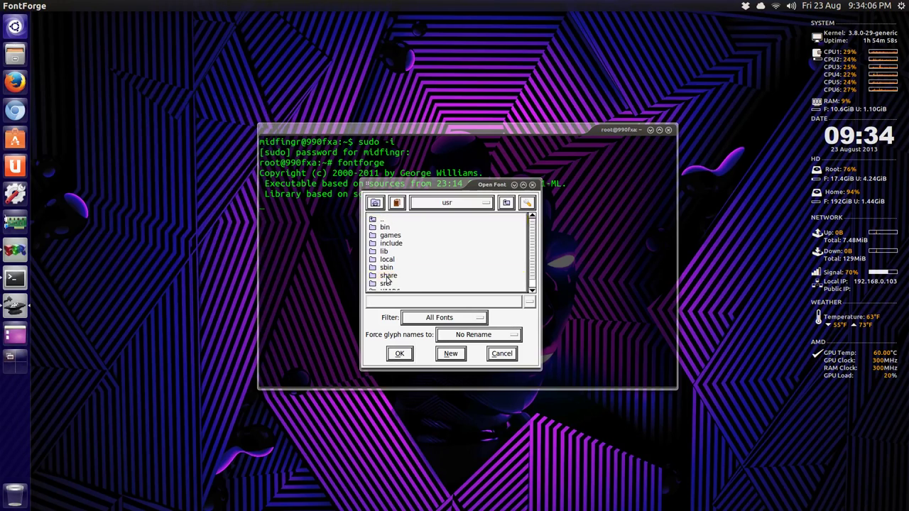
double_click(398, 277)
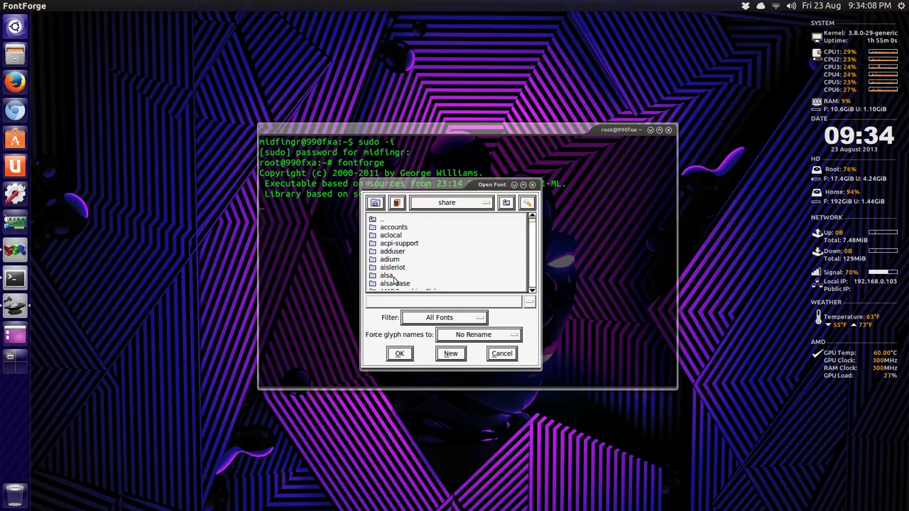
scroll(414, 275, down, 5)
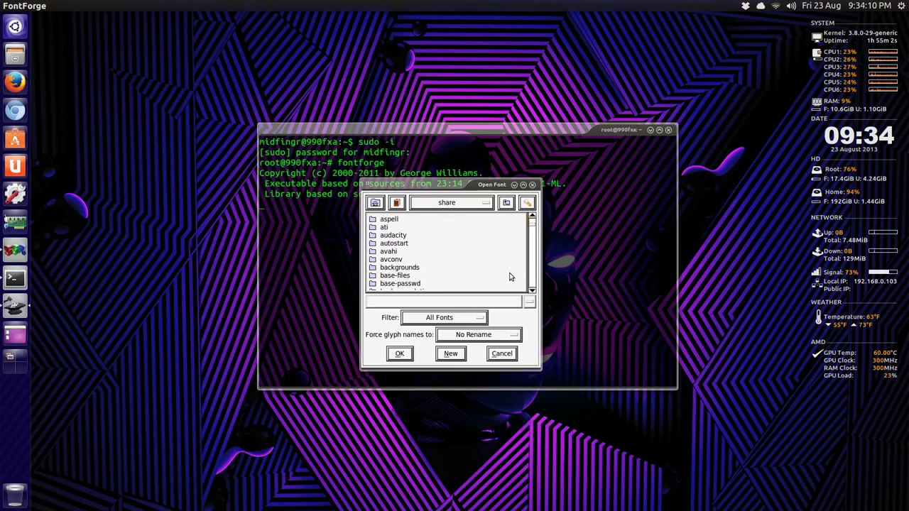
scroll(496, 277, down, 10)
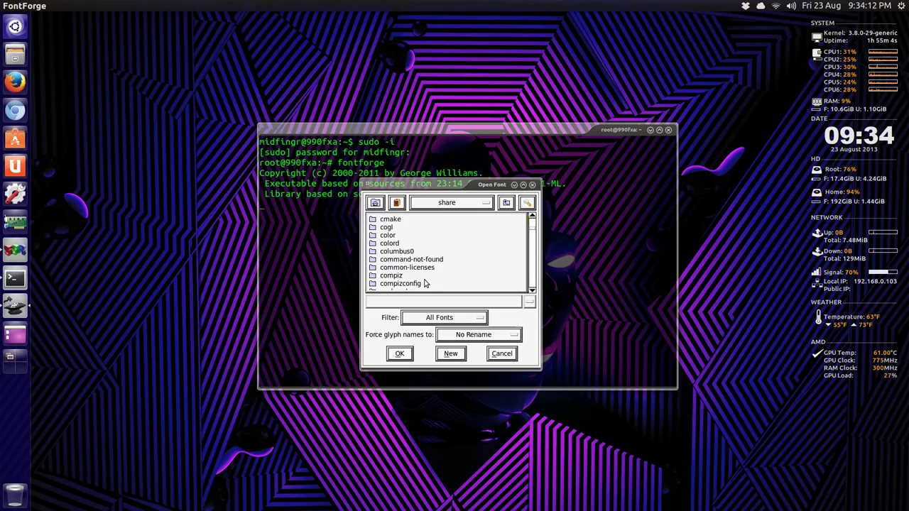
double_click(428, 266)
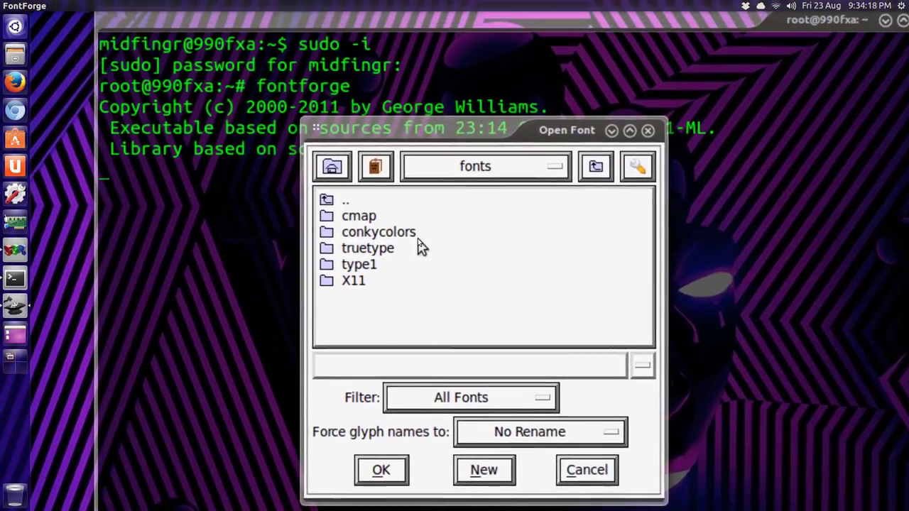
Go into the truetype folder and then its msttcorefonts subfolder.
click(407, 235)
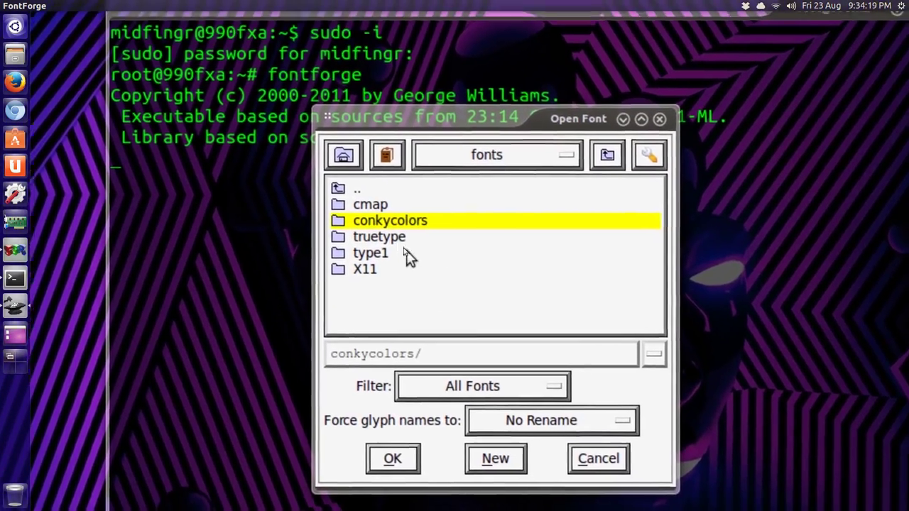
click(403, 256)
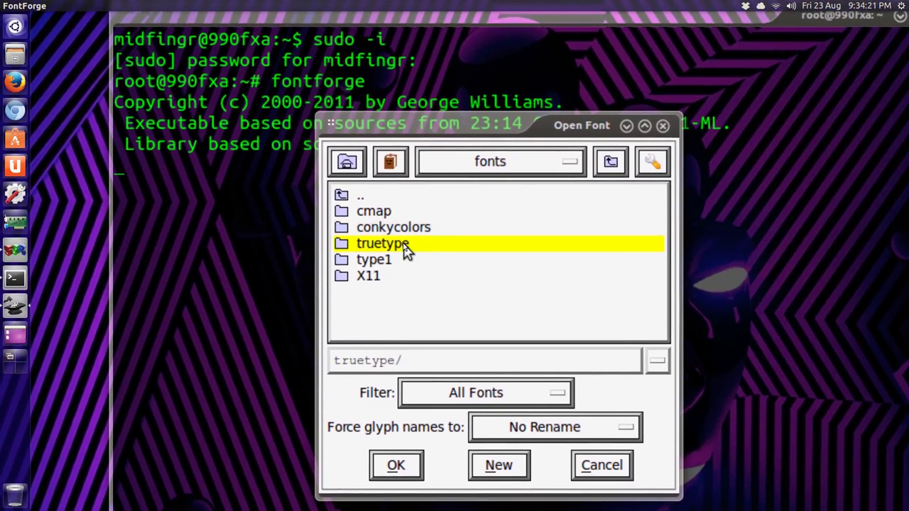
double_click(406, 252)
scroll(449, 290, down, 10)
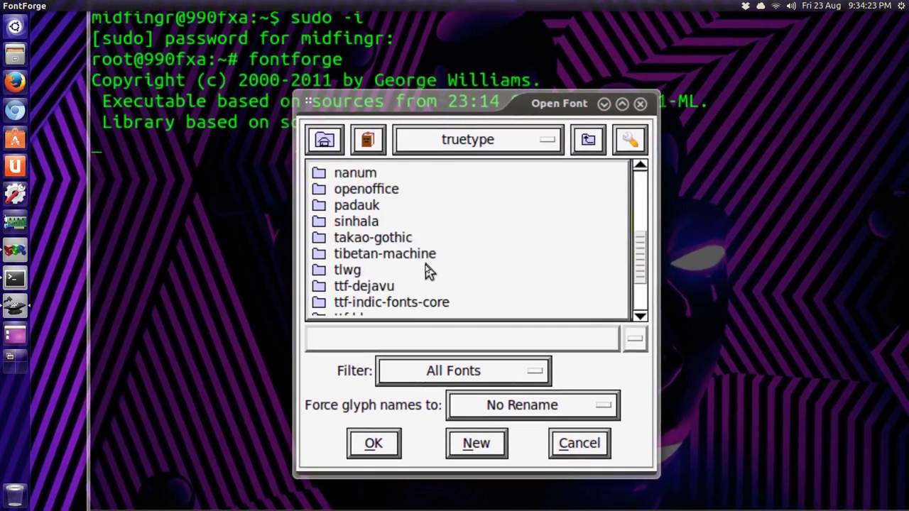
scroll(426, 270, up, 5)
double_click(398, 271)
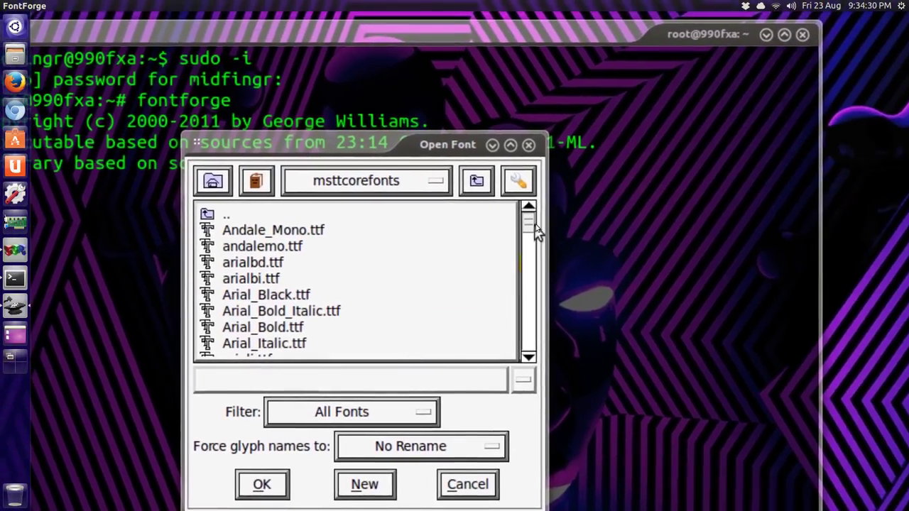
Scroll to the end of the list and select Webdings.ttf, then lowercase webdings.ttf.
drag(618, 184, 613, 302)
drag(532, 284, 533, 297)
click(283, 272)
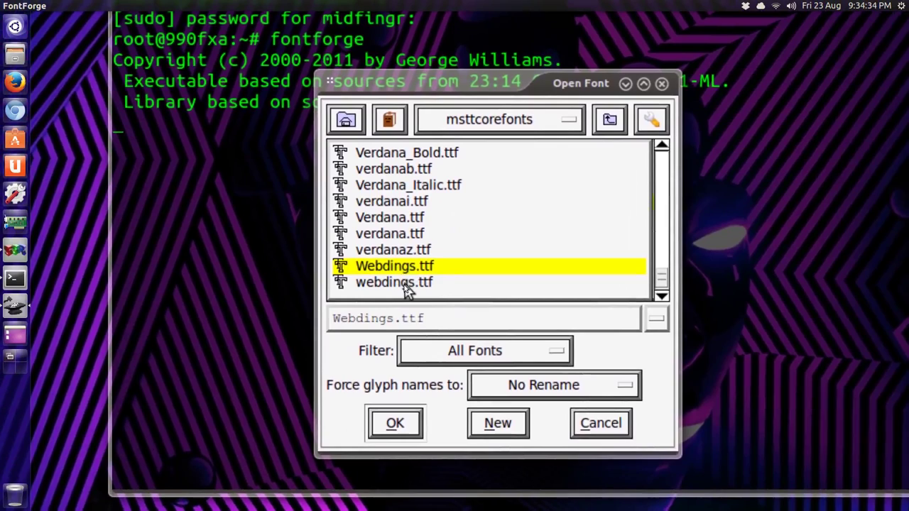
click(406, 285)
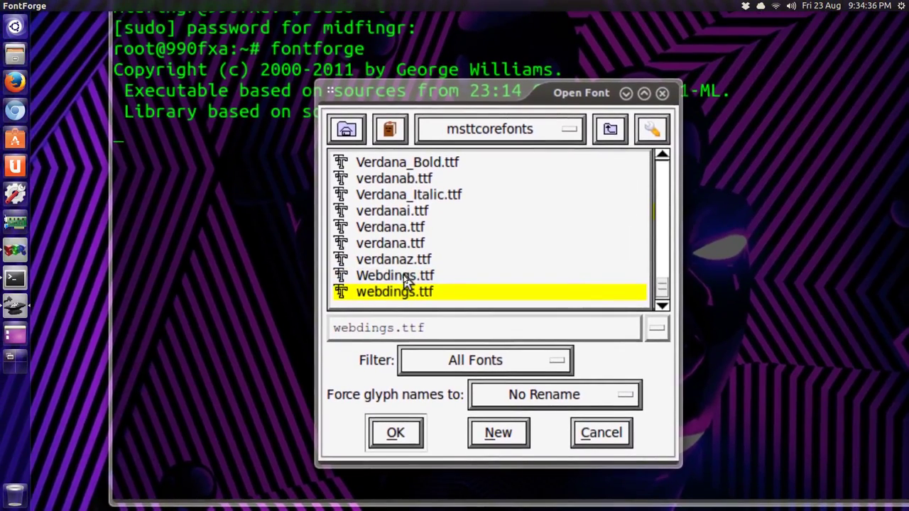
Open the capitalised Webdings.ttf, centre its font window, and bring up the Encoding > Reencode options.
click(404, 267)
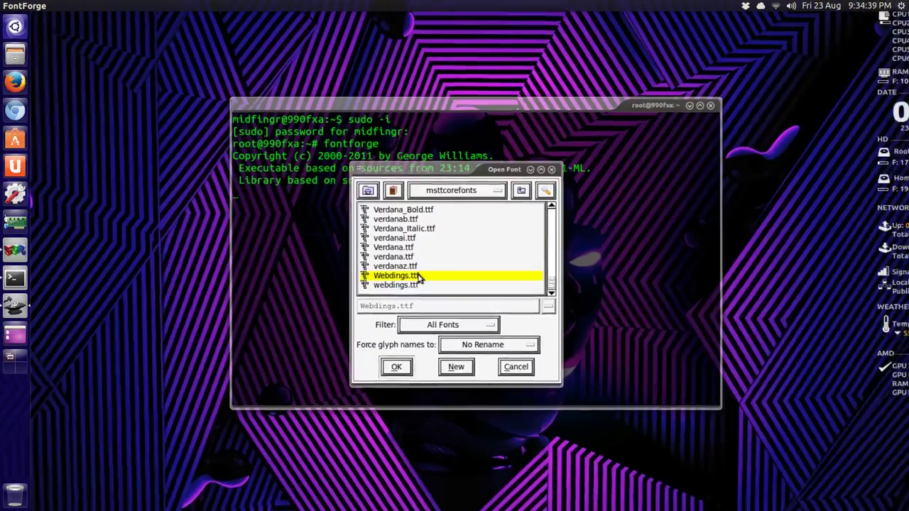
click(396, 366)
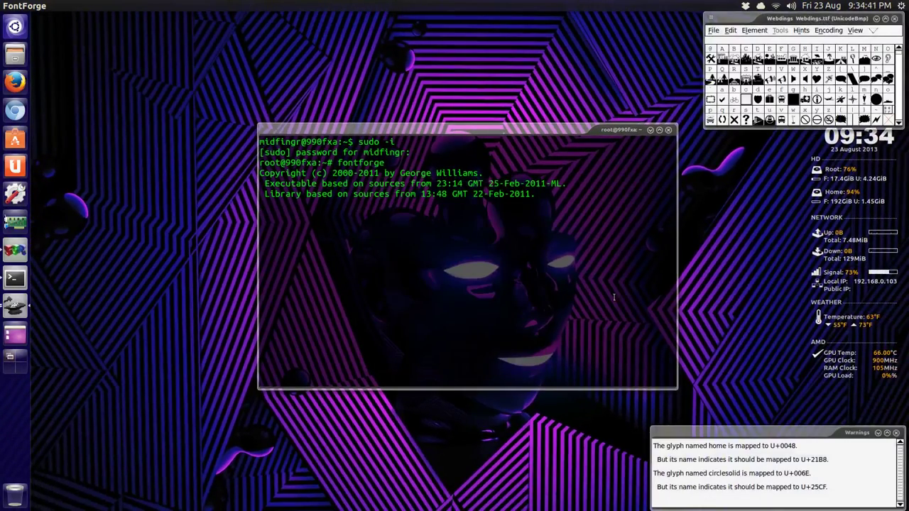
drag(765, 27, 412, 196)
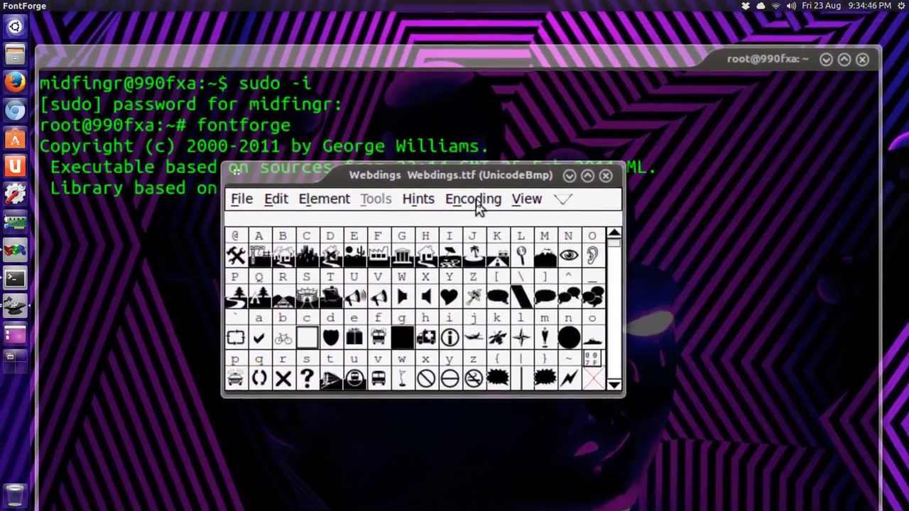
click(474, 201)
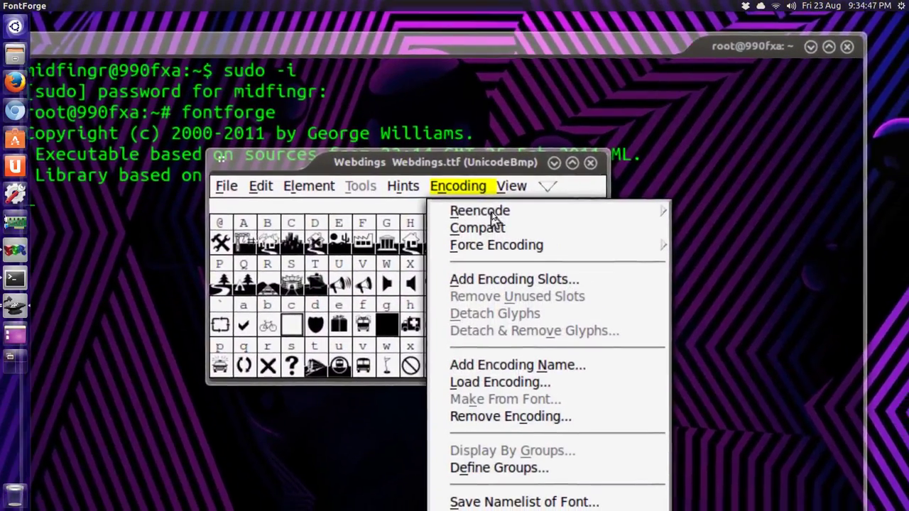
mouse_move(495, 216)
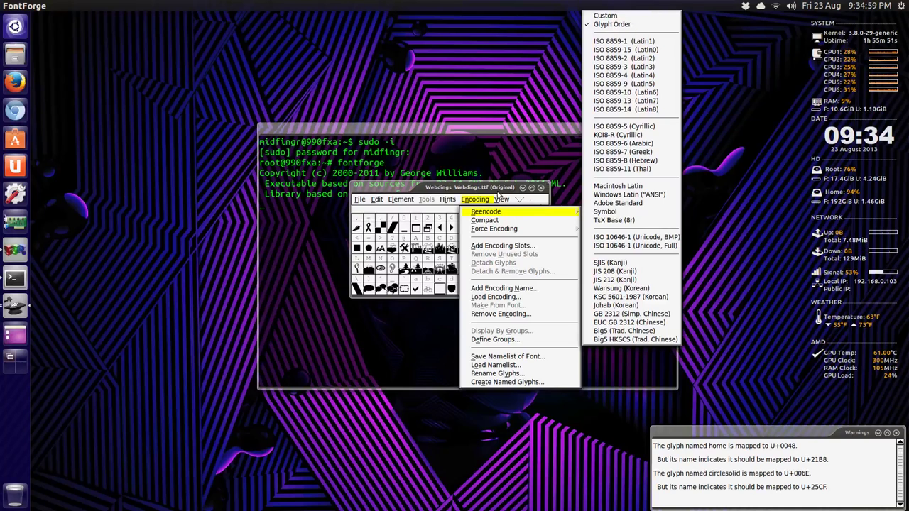
Choose Glyph Order, then generate Webdings as TrueType, replacing the existing Webdings.ttf.
click(444, 187)
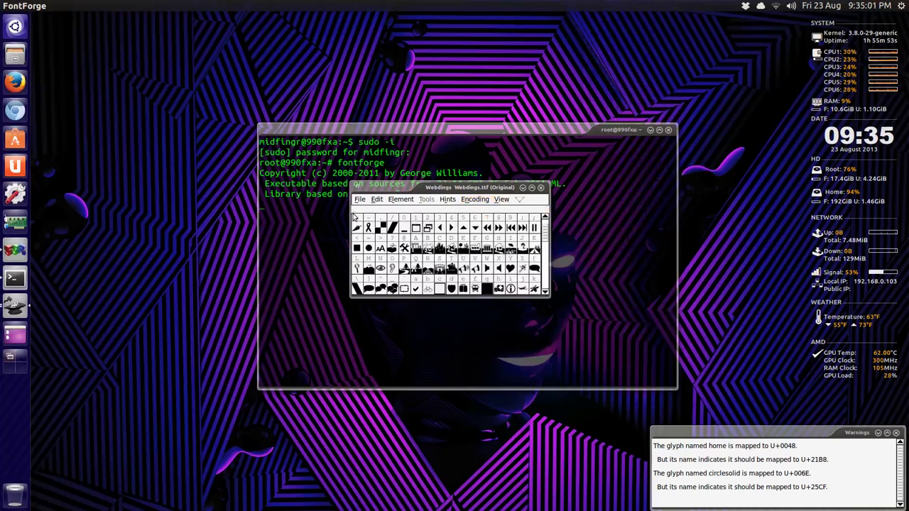
click(359, 200)
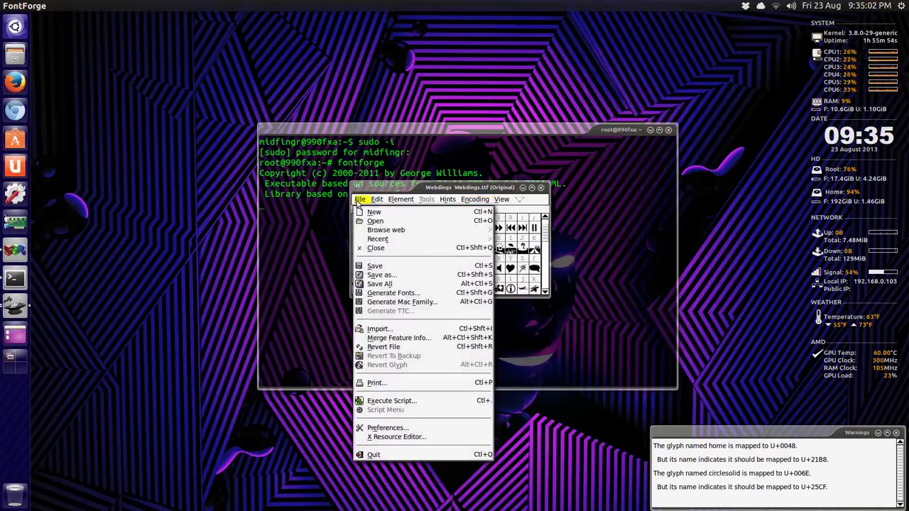
click(397, 293)
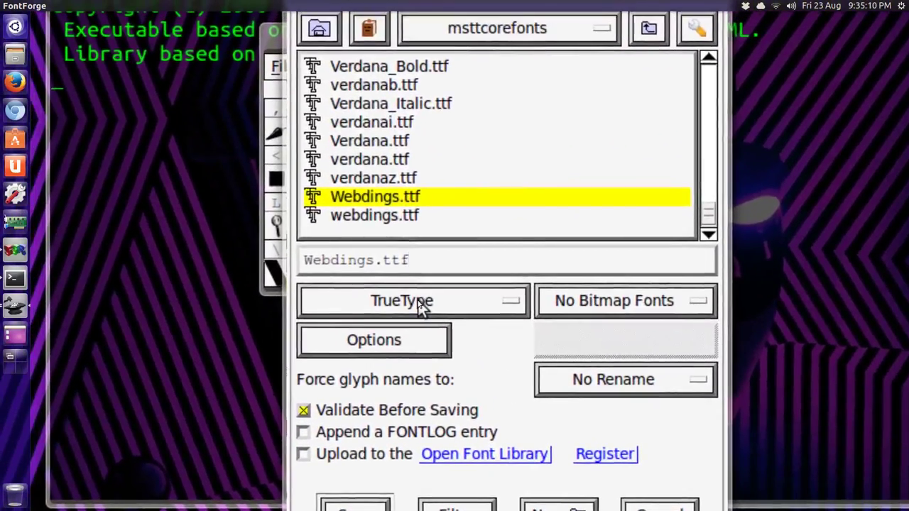
click(421, 303)
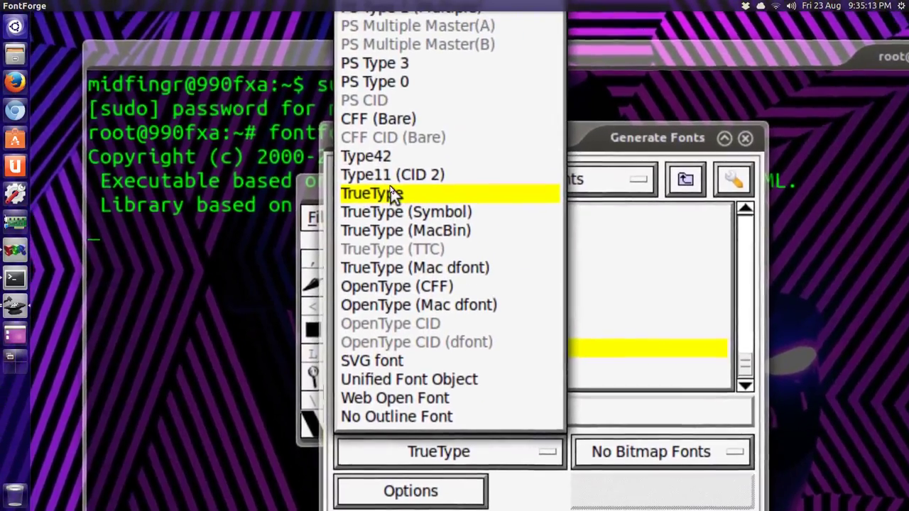
click(395, 183)
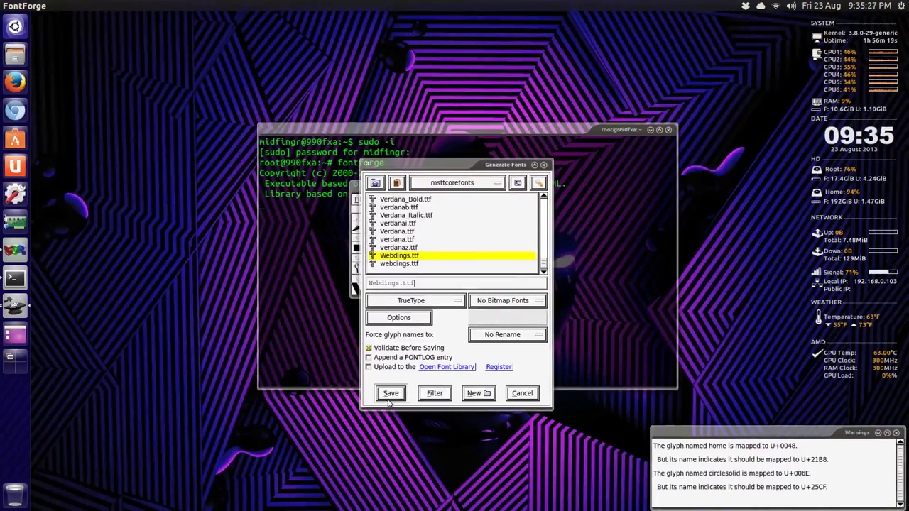
click(389, 395)
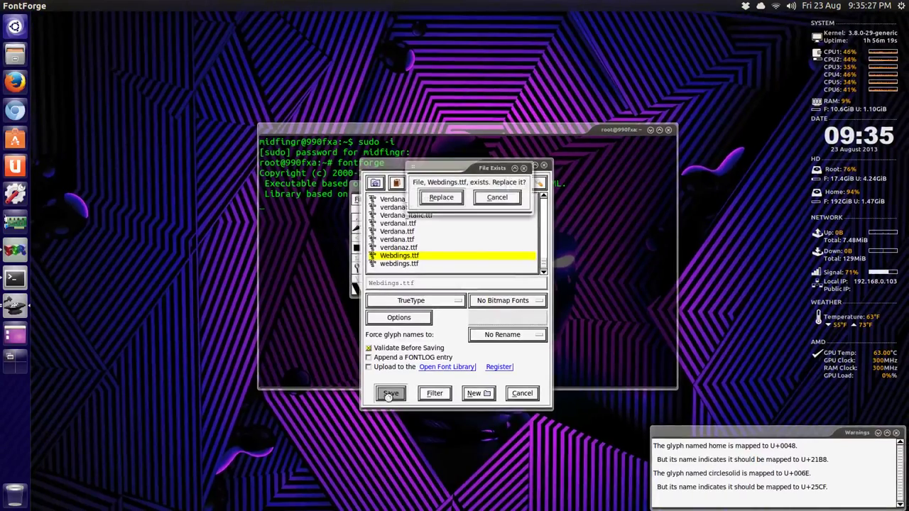
click(441, 198)
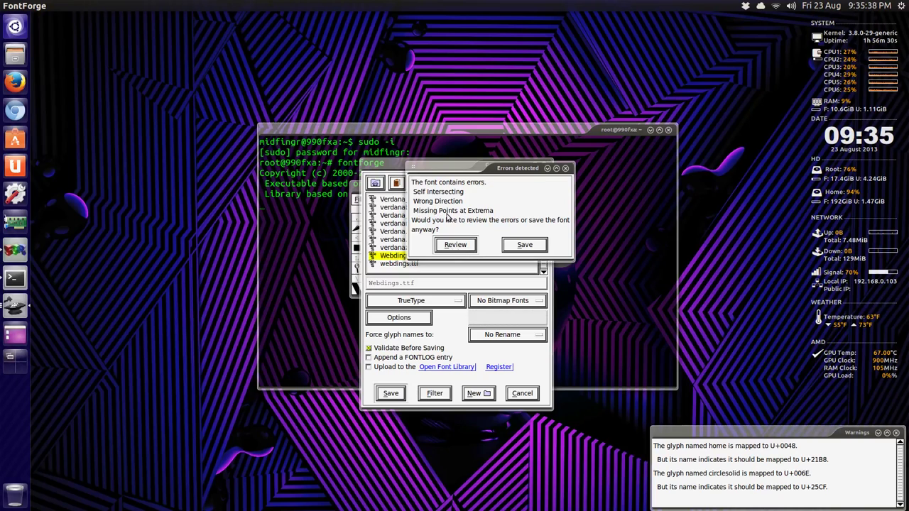
Review and dismiss the glyph errors, then browse conkycolors via File > Open, picking Webdings.ttf and wingding.ttf.
click(566, 168)
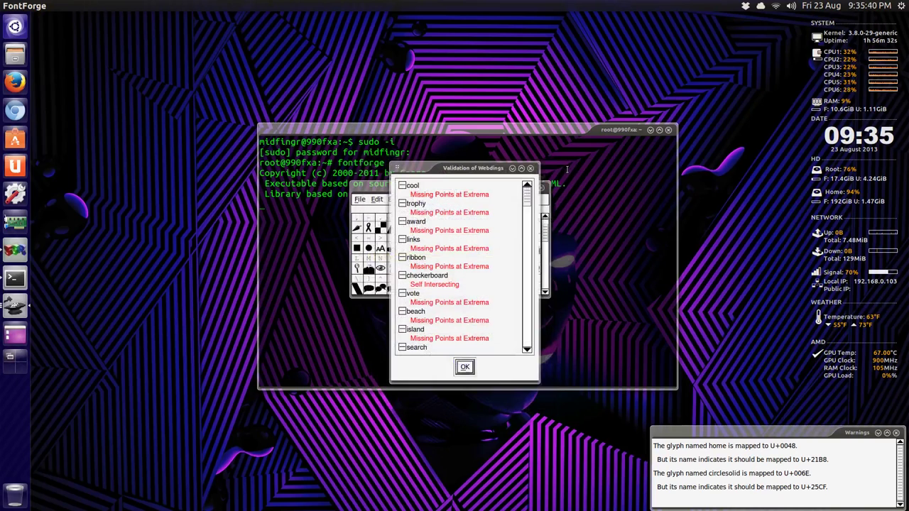
click(464, 367)
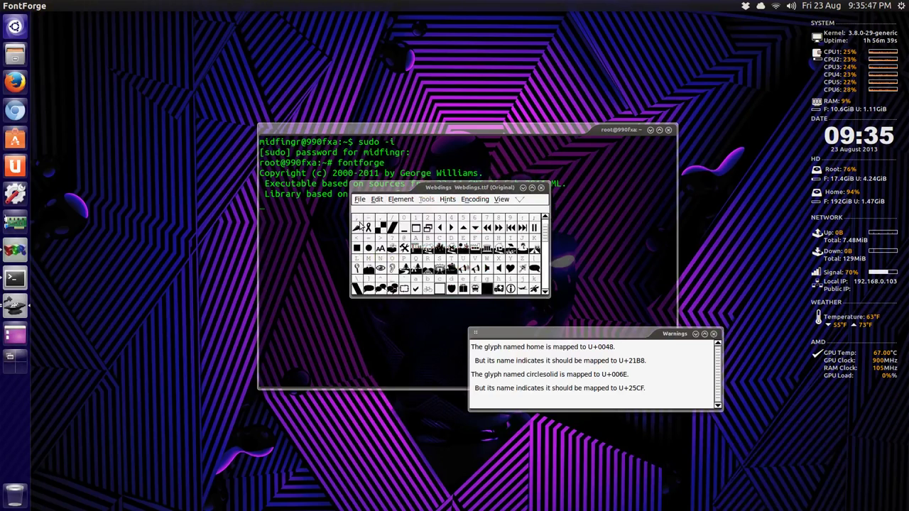
click(360, 200)
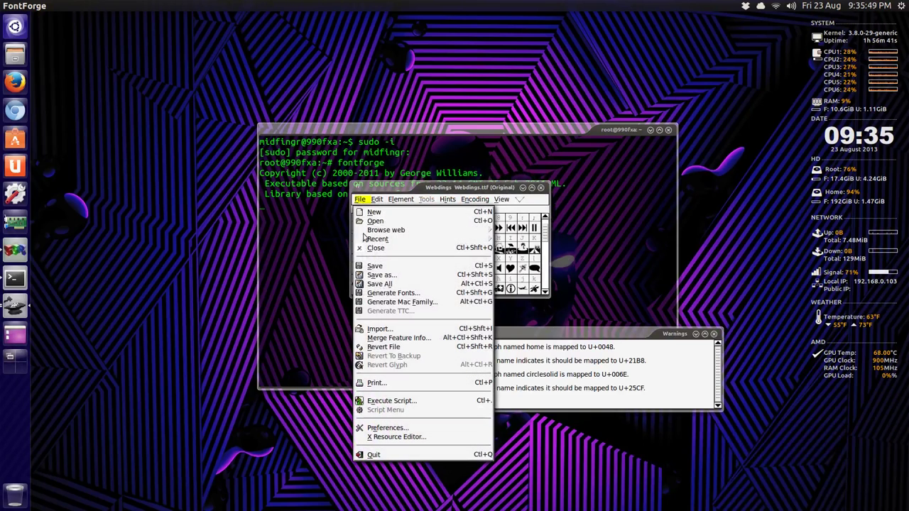
click(375, 221)
double_click(398, 225)
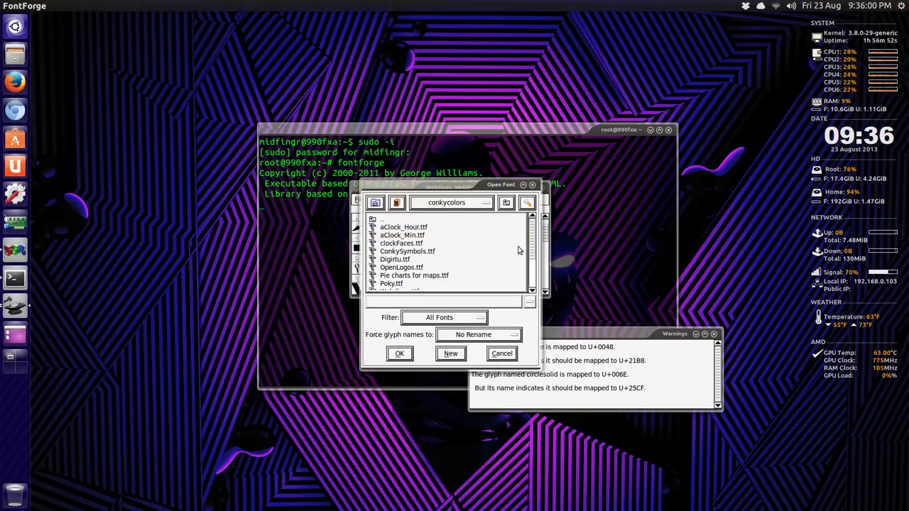
scroll(412, 246, down, 2)
click(399, 243)
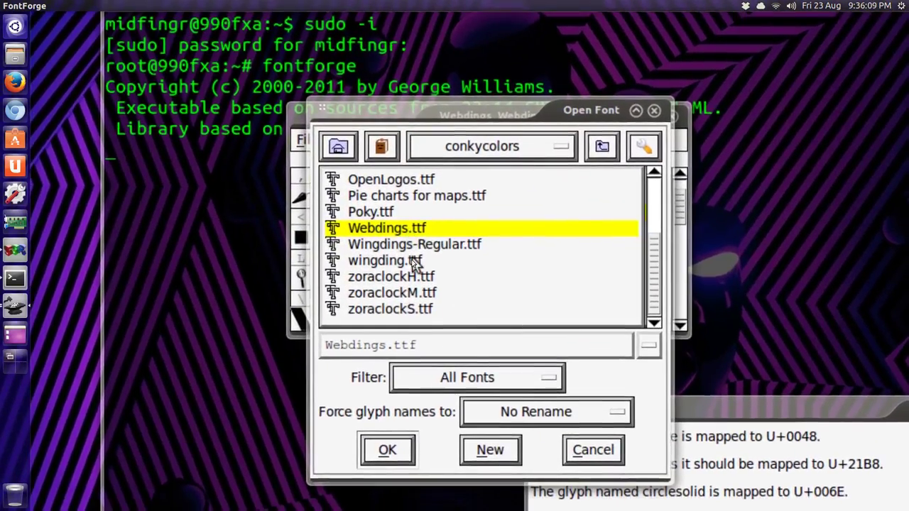
click(415, 275)
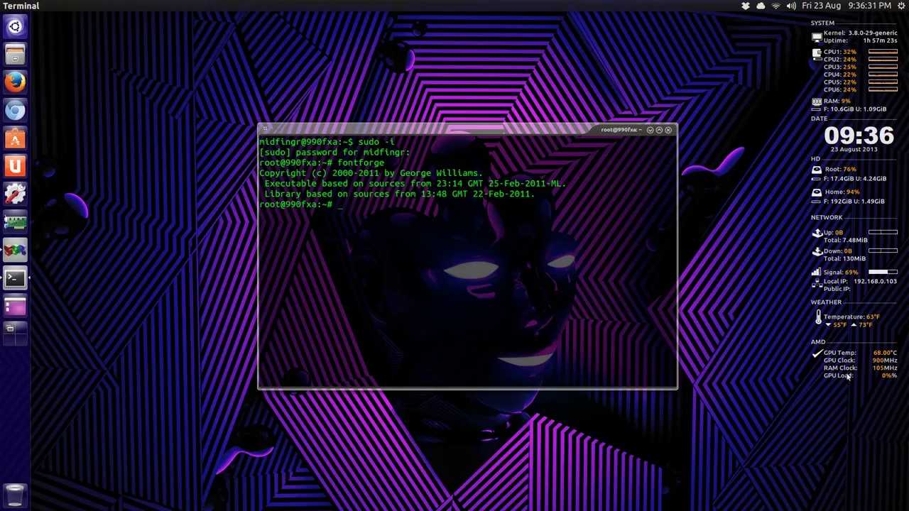